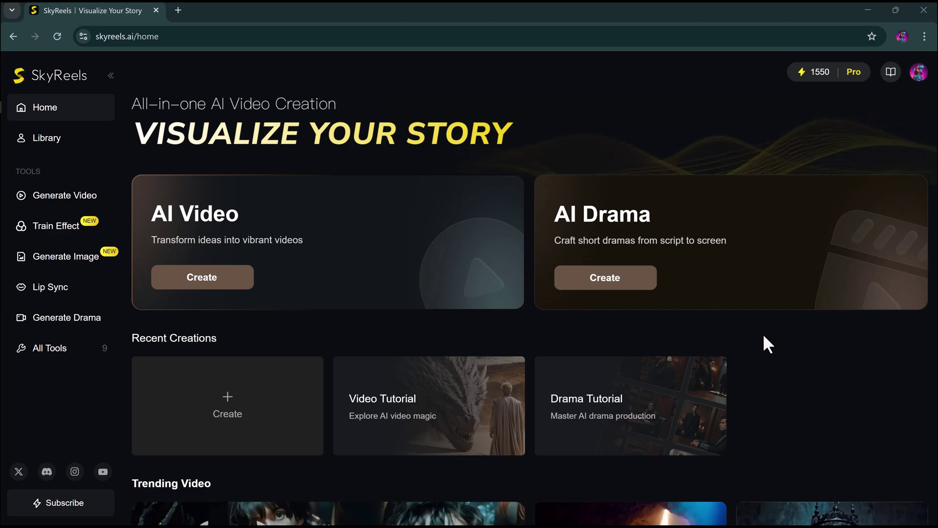
# Open the AI Video creator from the home page's AI Video card
pyautogui.scroll(-5, 765, 342)
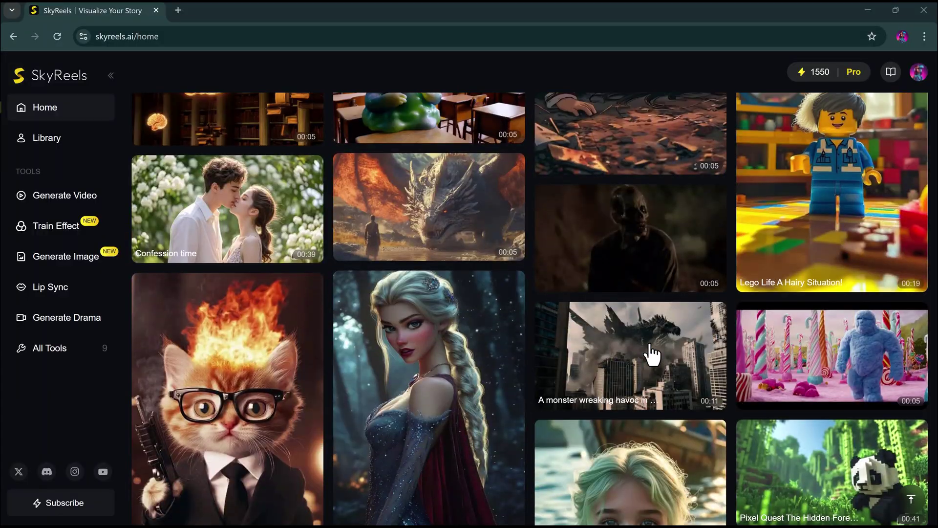
pyautogui.scroll(10, 651, 354)
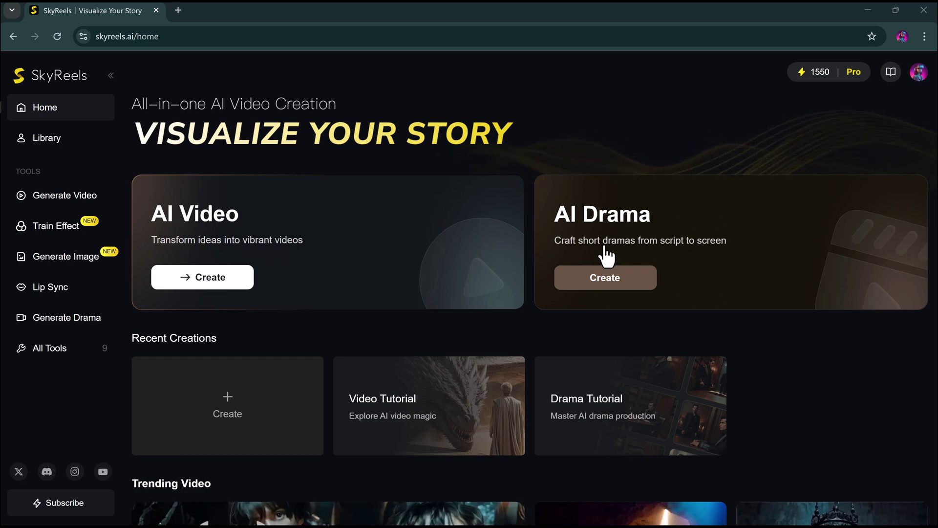
pyautogui.click(49, 349)
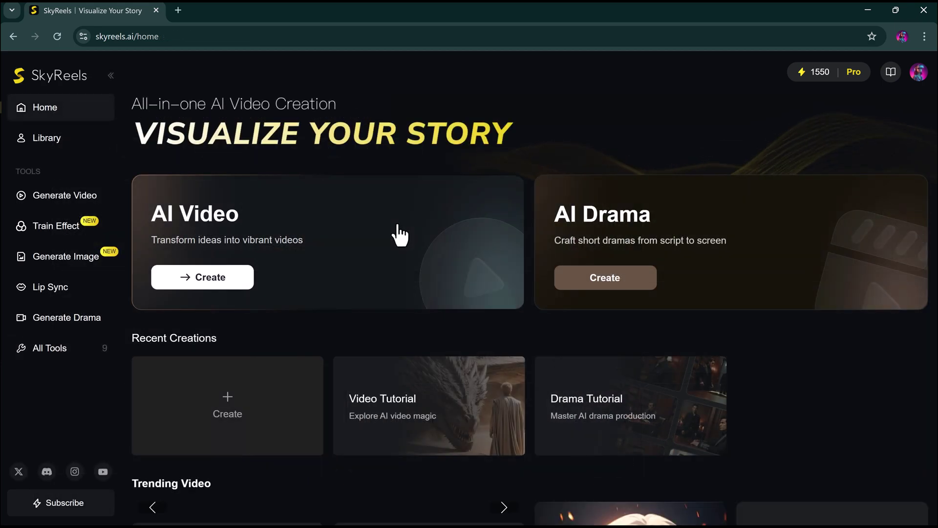
pyautogui.scroll(-2, 430, 235)
# Generate the man-drinking-by-the-river-with-a-tiger video in Stable Mode at 16:9, 5s
pyautogui.click(234, 182)
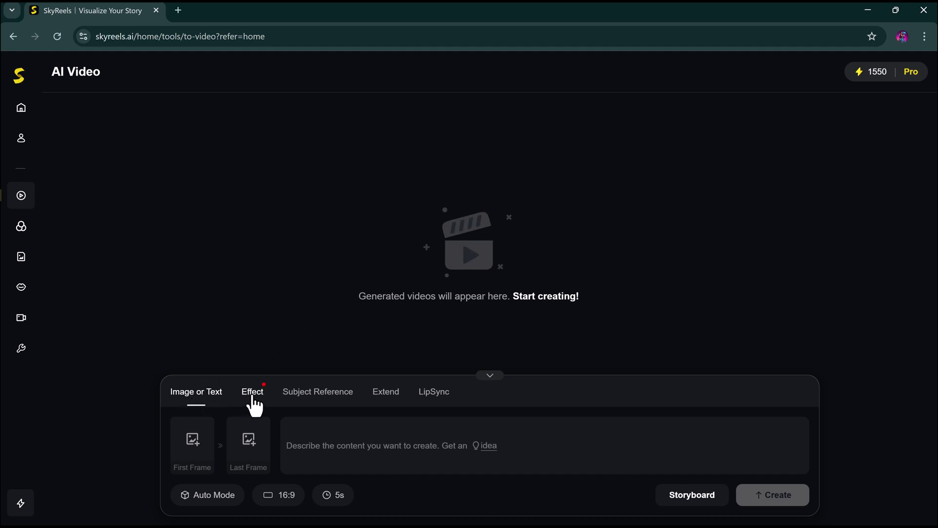
pyautogui.moveTo(300, 397)
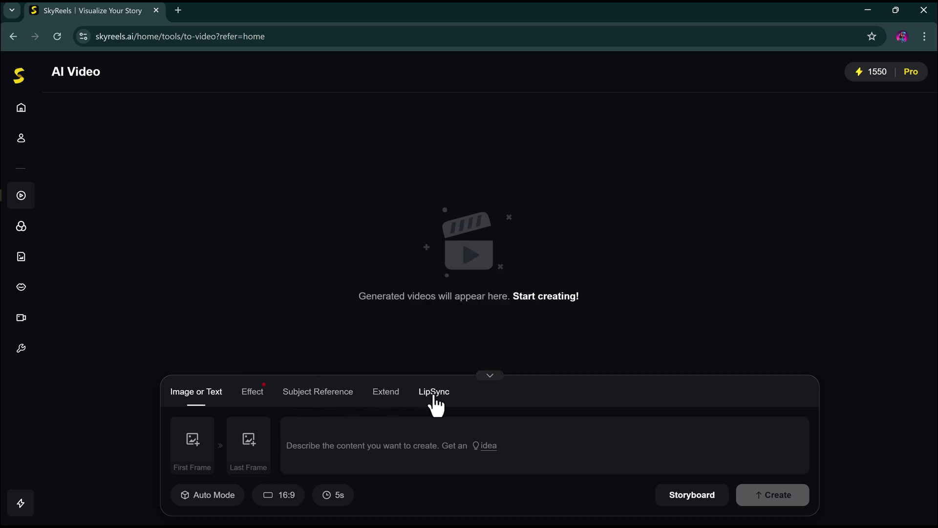
pyautogui.click(341, 454)
pyautogui.hotkey('ctrl', 'v')
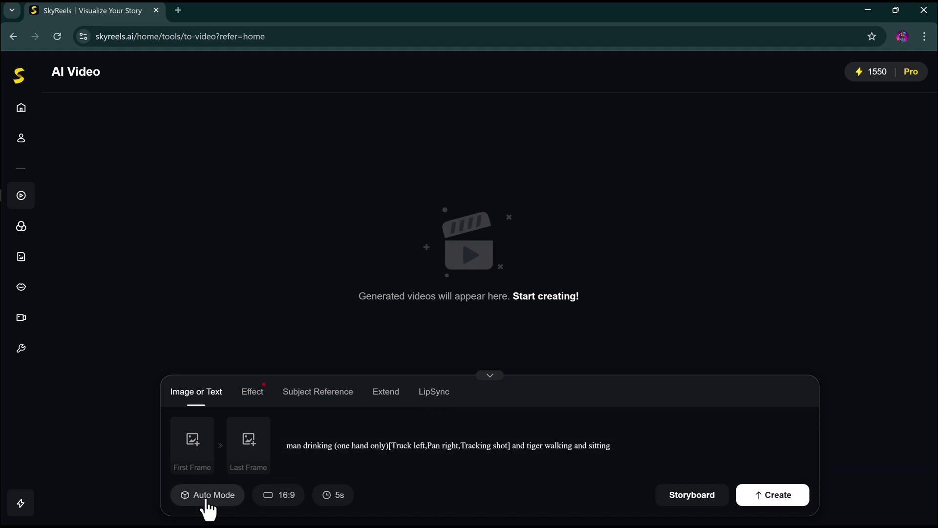
pyautogui.click(201, 497)
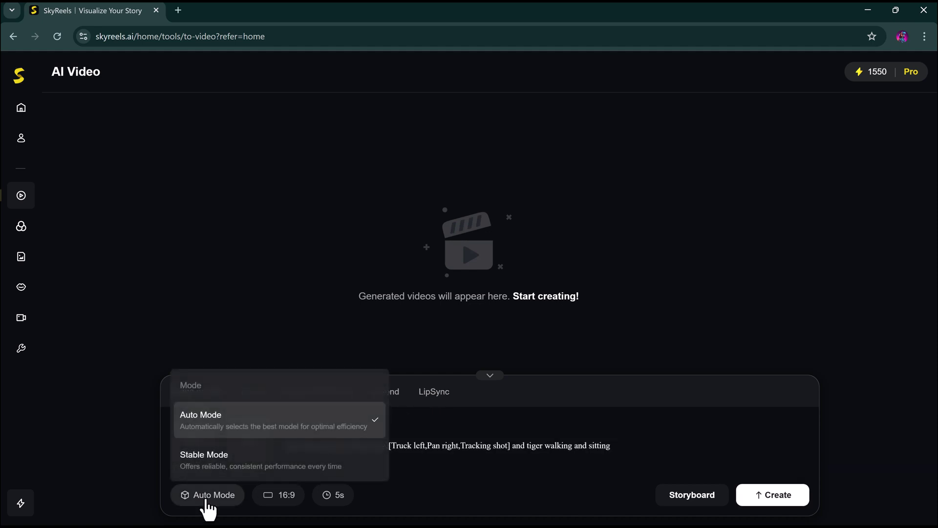
pyautogui.click(212, 467)
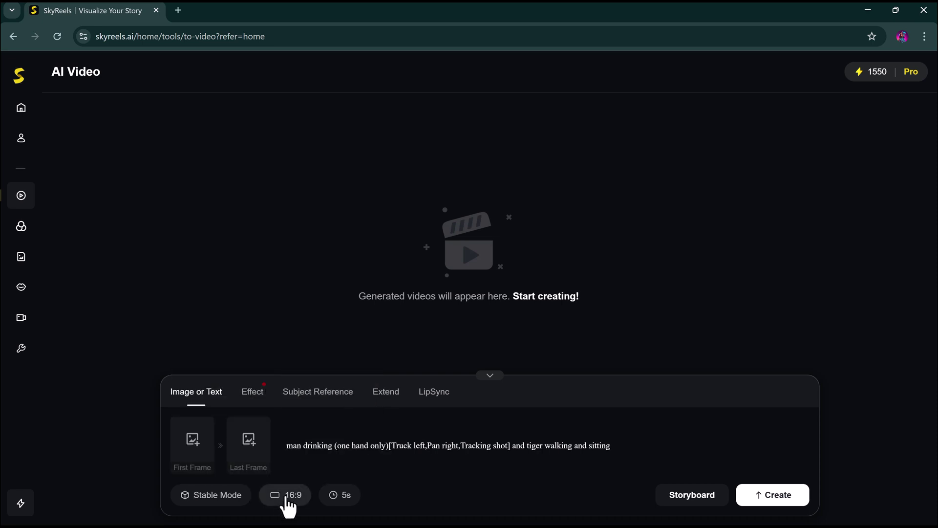
pyautogui.click(289, 497)
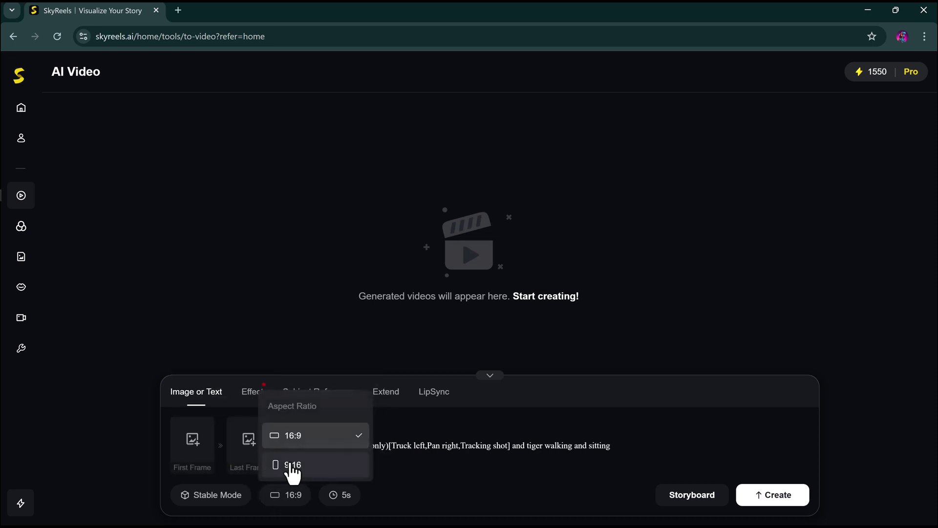
pyautogui.click(339, 496)
pyautogui.click(775, 495)
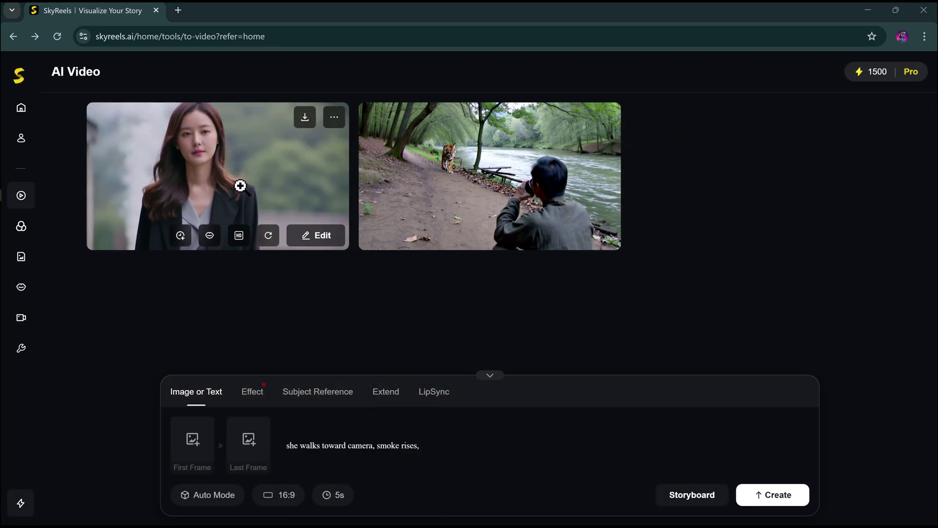
# Generate the 30s cracked candlelit mirror video with a shadowy figure, then play it
pyautogui.click(237, 179)
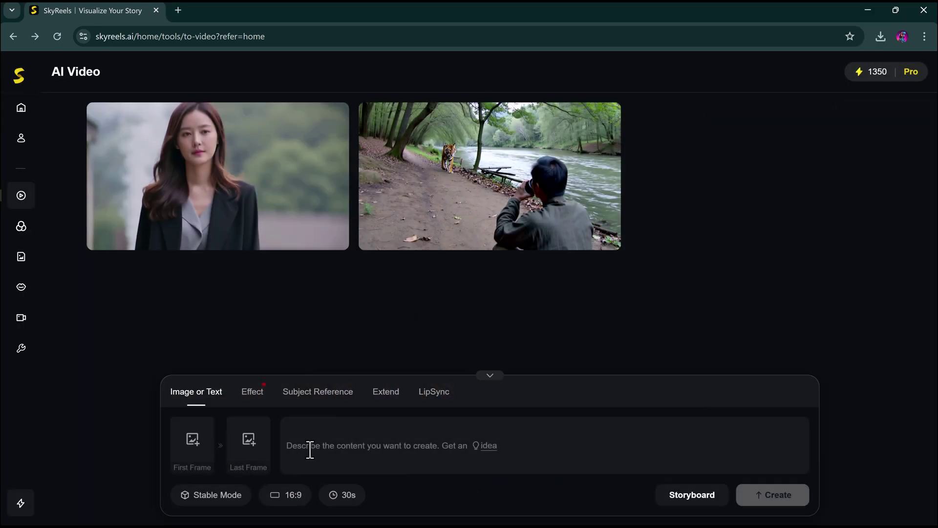
pyautogui.write('Riya looks in the mirror and sees a shadowy figure behind her.AI Image Prompt: Woman staring at a cracked mirror, dark female silhouette behind her, dim candlelight')
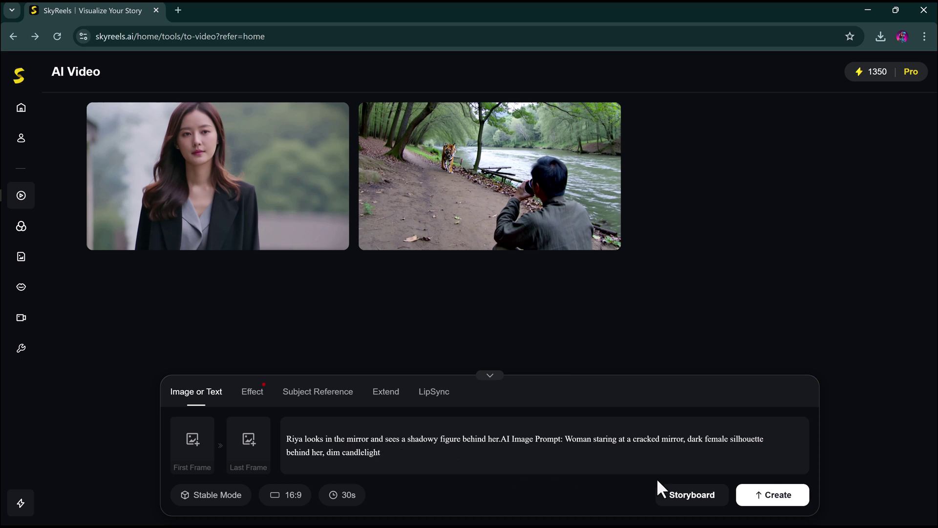
pyautogui.click(770, 494)
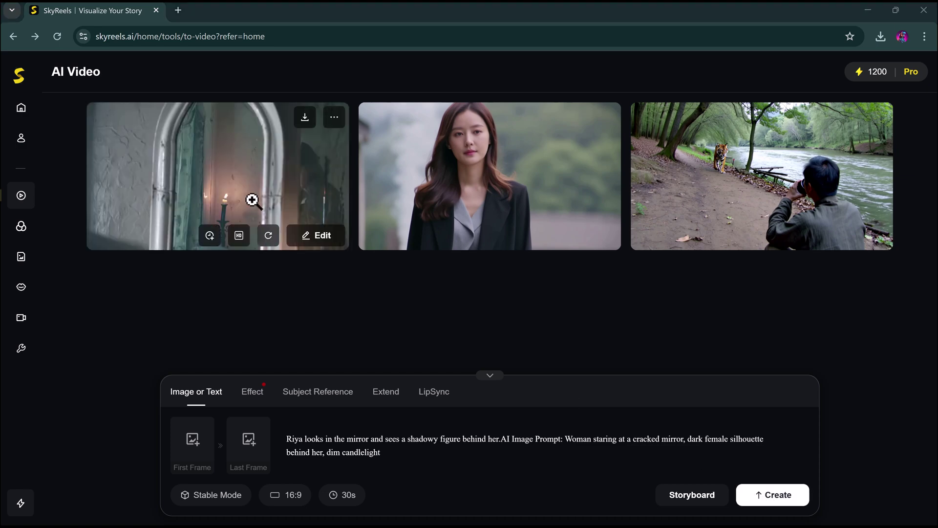
pyautogui.click(235, 186)
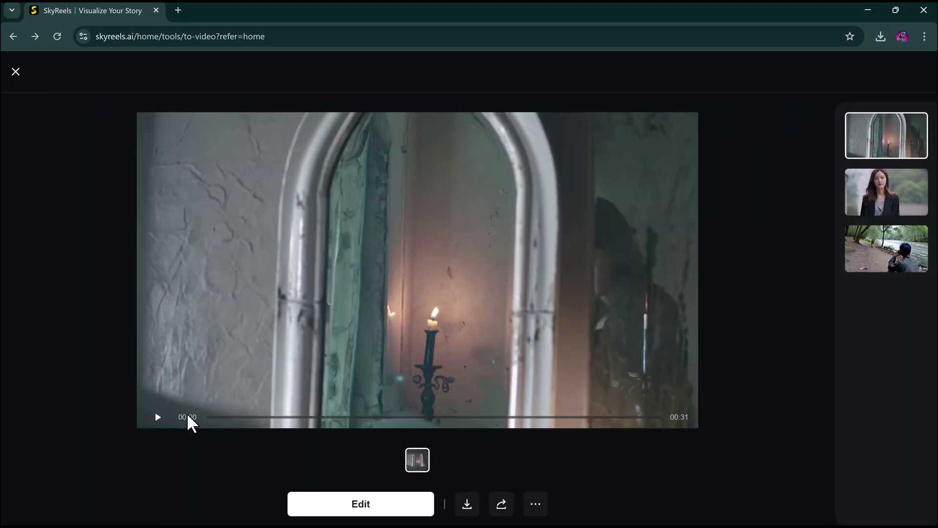
pyautogui.click(157, 417)
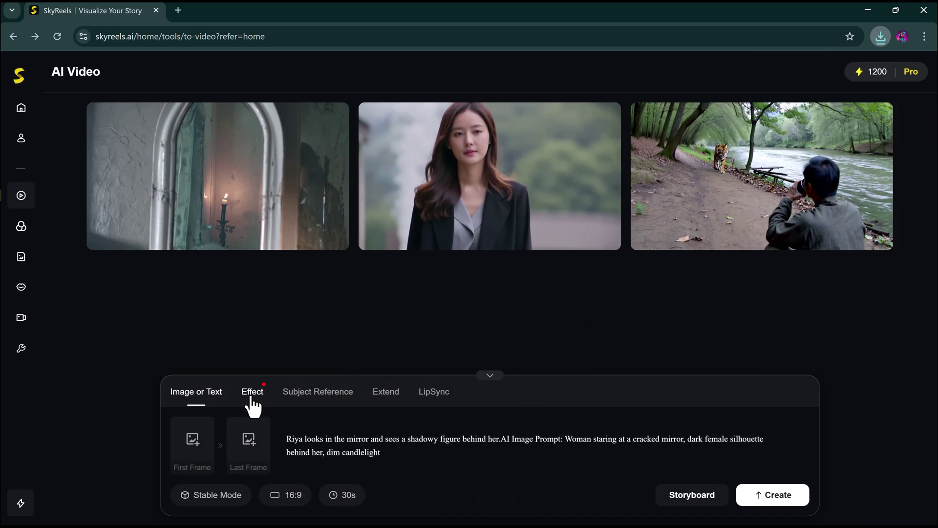
# Make a 5s Venom Mode effect clip from the man's portrait cropped to 9:16
pyautogui.click(252, 395)
pyautogui.click(272, 326)
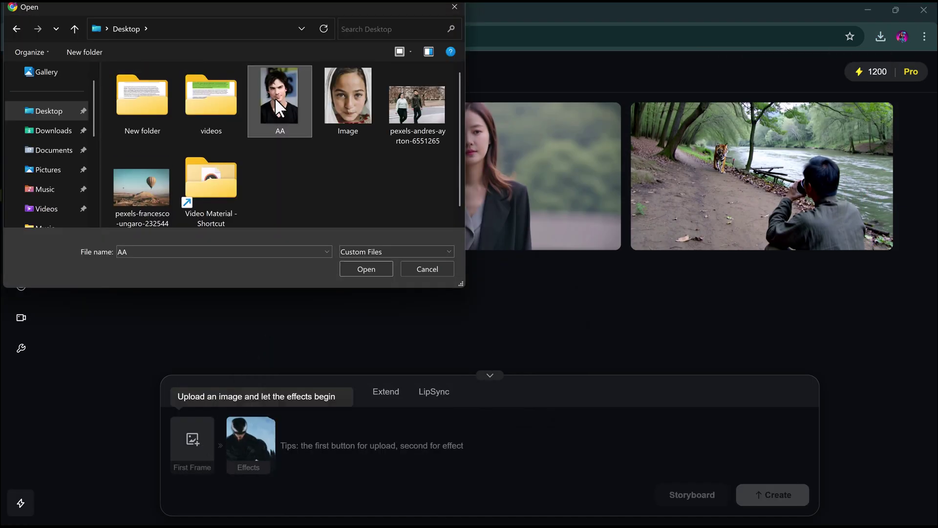
pyautogui.doubleClick(275, 98)
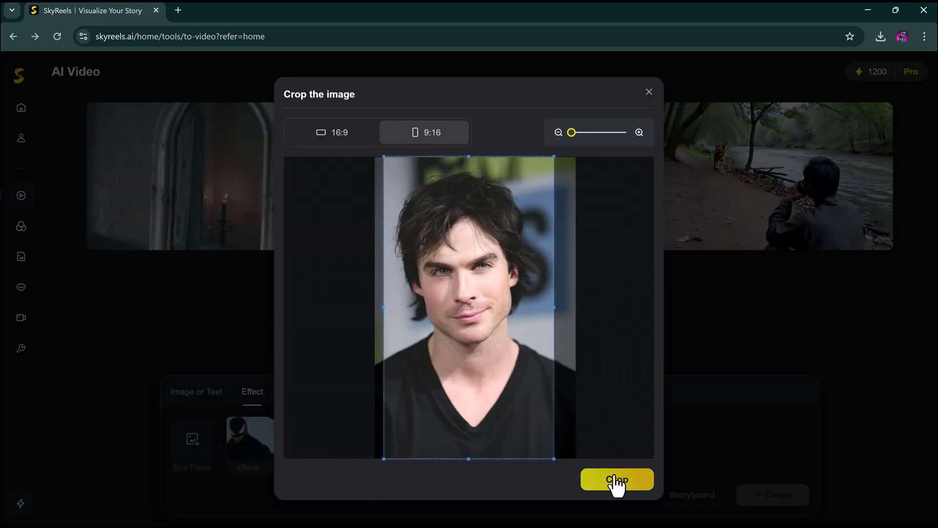
pyautogui.click(617, 482)
pyautogui.click(775, 496)
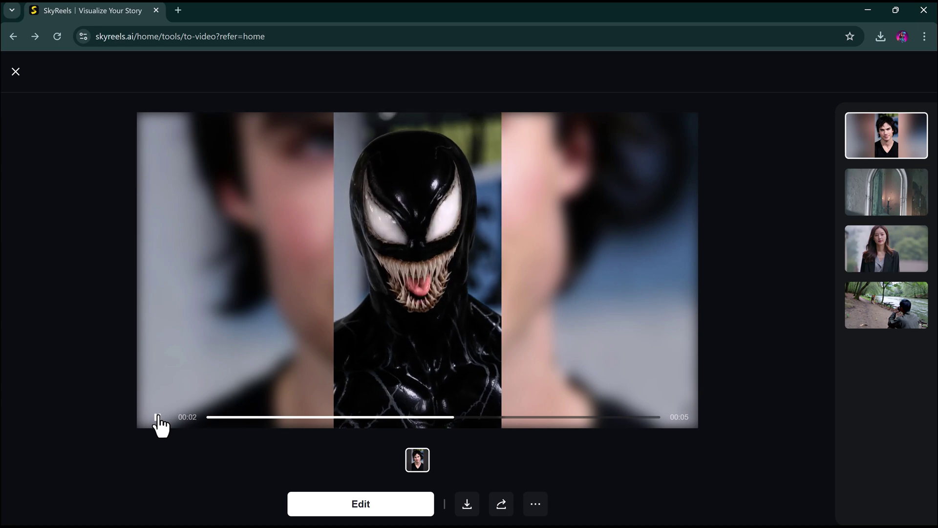
pyautogui.press('Escape')
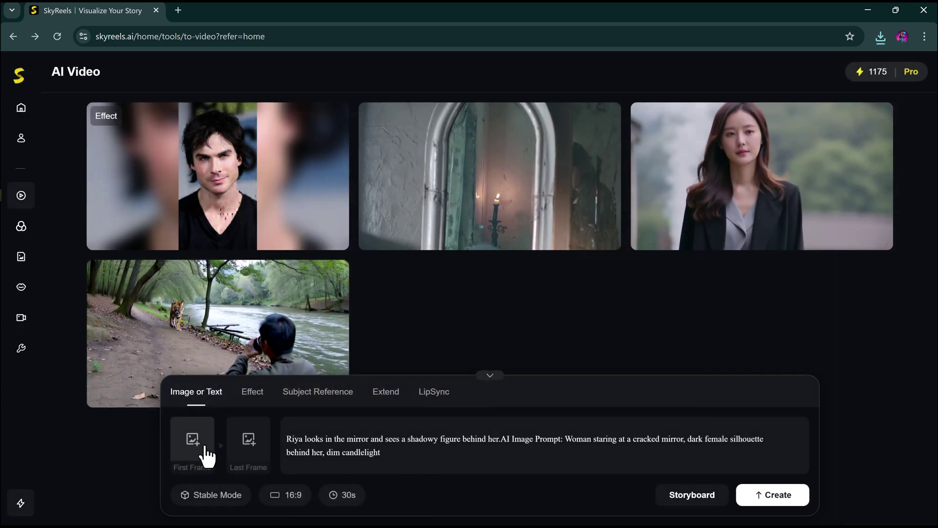
# Upload the photo of the woman in a white T-shirt as the first frame
pyautogui.click(200, 457)
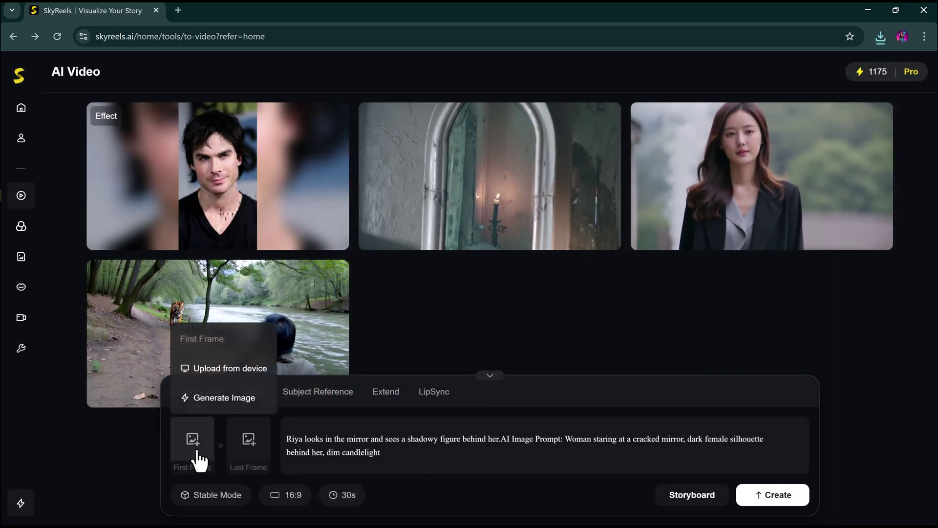
pyautogui.click(225, 368)
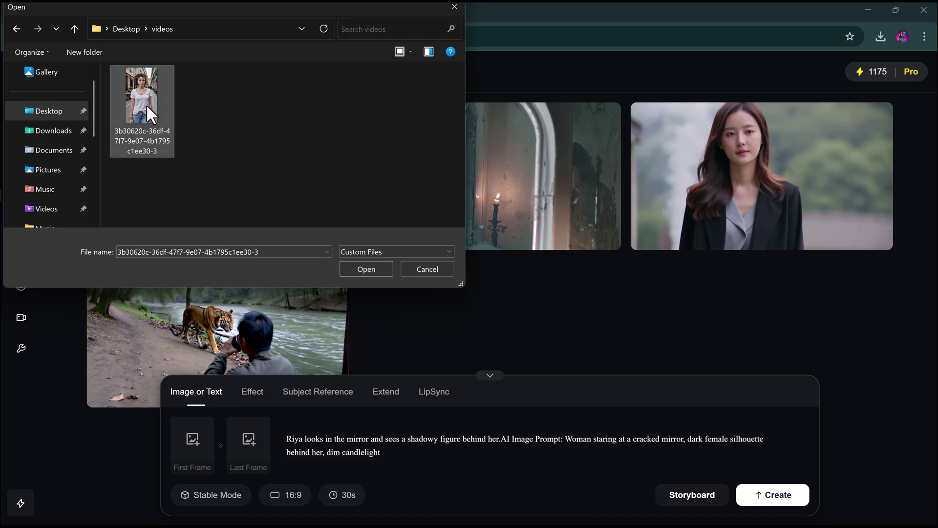
pyautogui.doubleClick(146, 104)
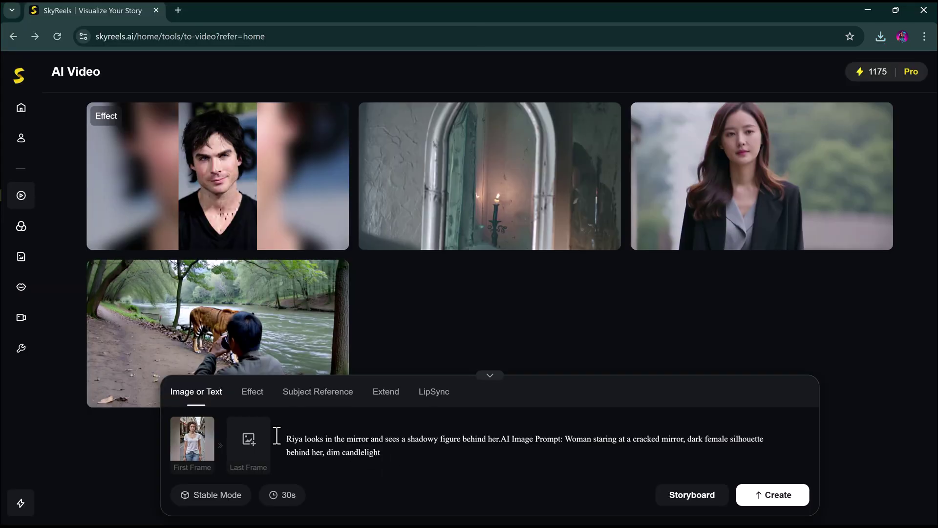
# Clear the old mirror prompt, set 5 seconds, generate the smiling clip and view it
pyautogui.click(398, 457)
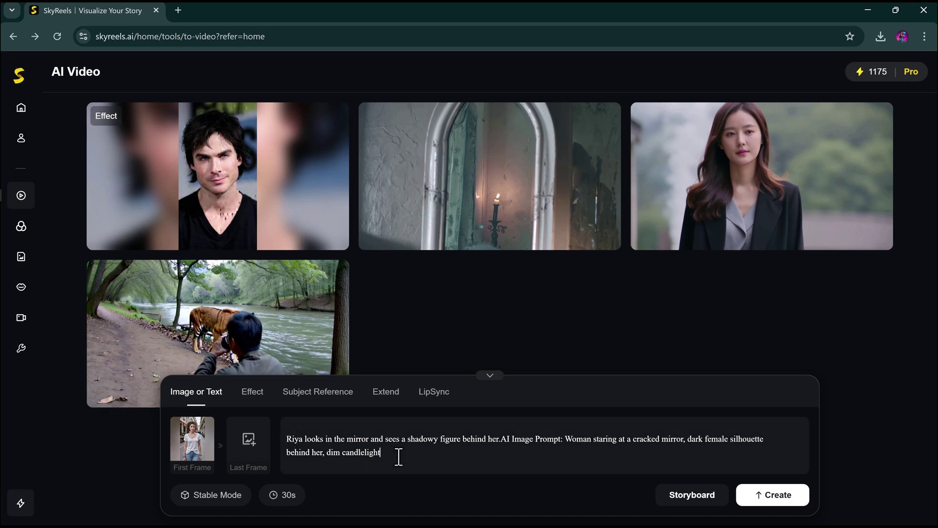
pyautogui.hotkey('ctrl', 'a')
pyautogui.press('BackSpace')
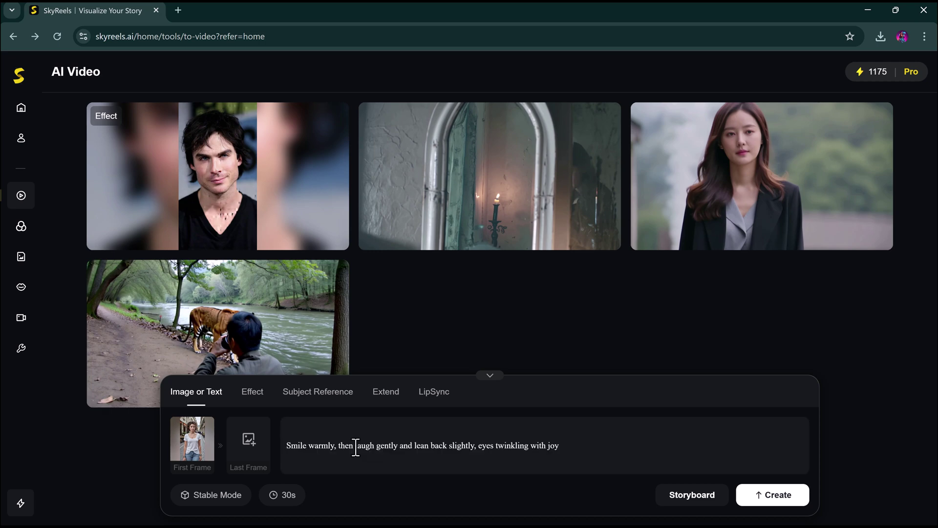
pyautogui.click(281, 496)
pyautogui.click(277, 416)
pyautogui.click(781, 500)
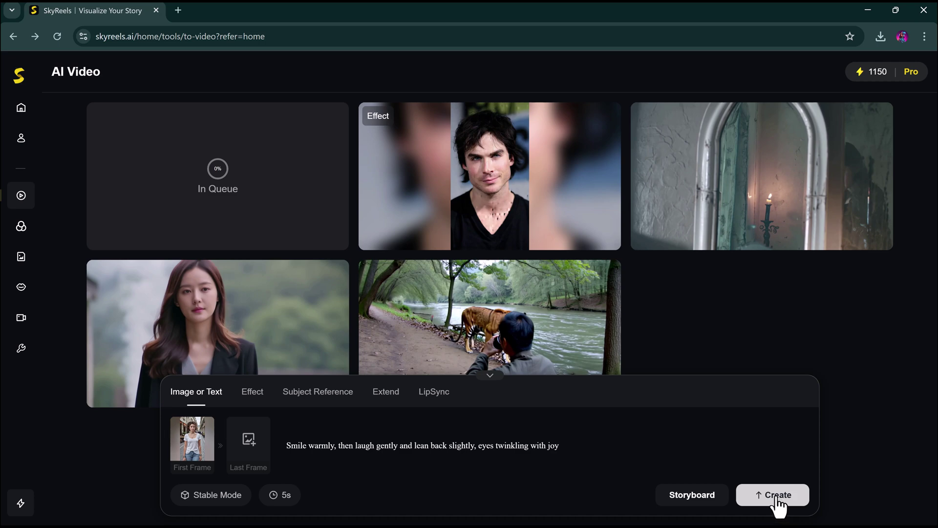
pyautogui.click(274, 246)
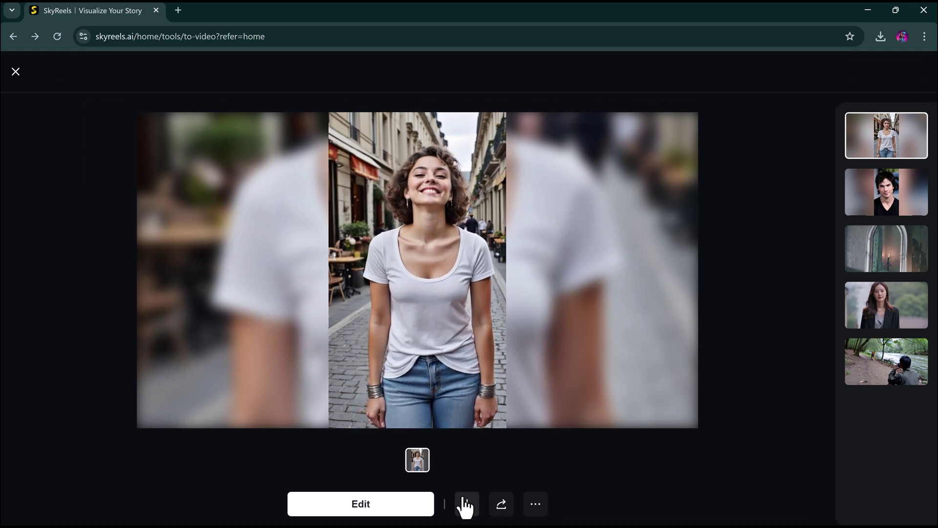
pyautogui.press('Escape')
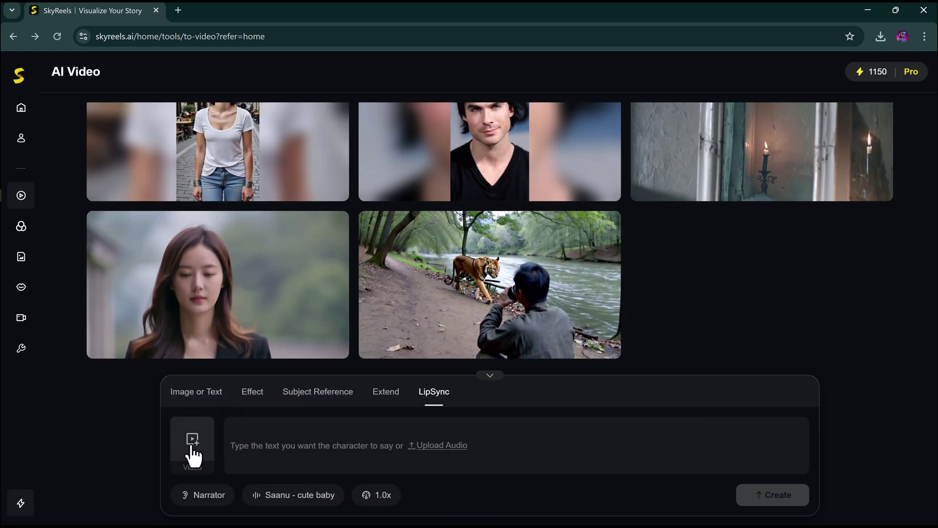
# Pick the woman-in-black-jacket video from generated assets as the lip-sync source
pyautogui.click(193, 442)
pyautogui.click(213, 380)
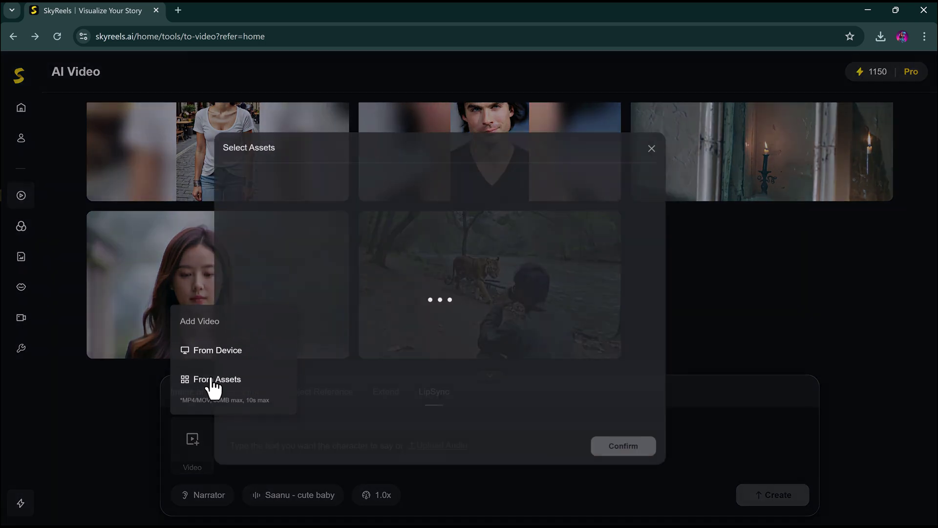
pyautogui.click(541, 204)
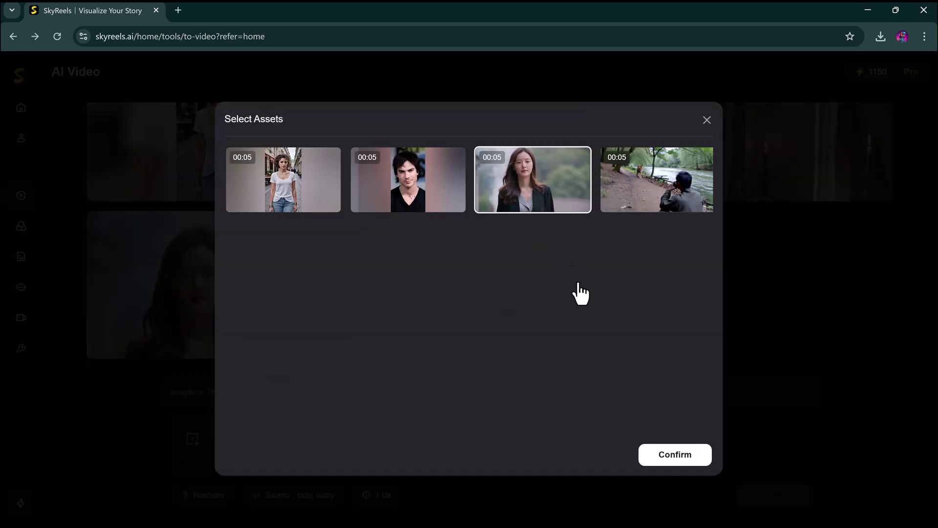
pyautogui.click(665, 462)
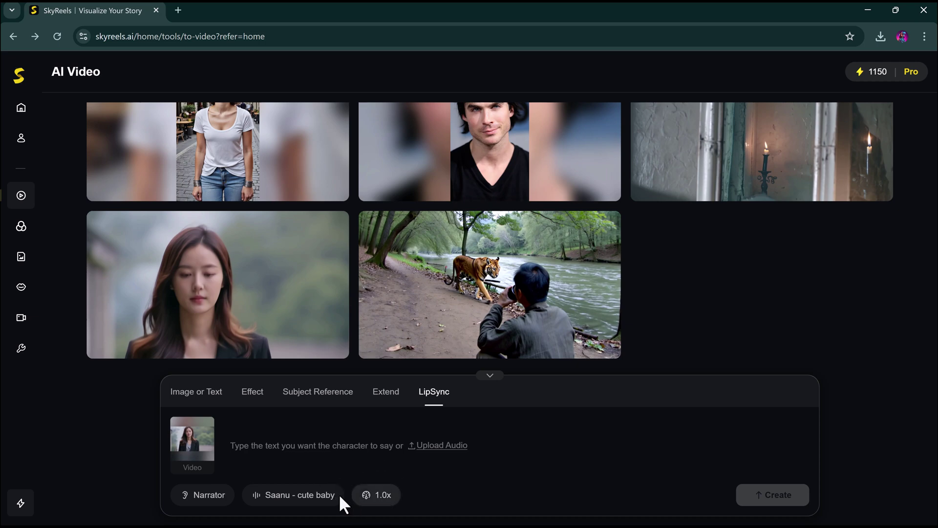
# Generate a Lip Sync clip saying 'Skyreels show stunning skies in motion beautifully.' in Mira's voice
pyautogui.click(318, 496)
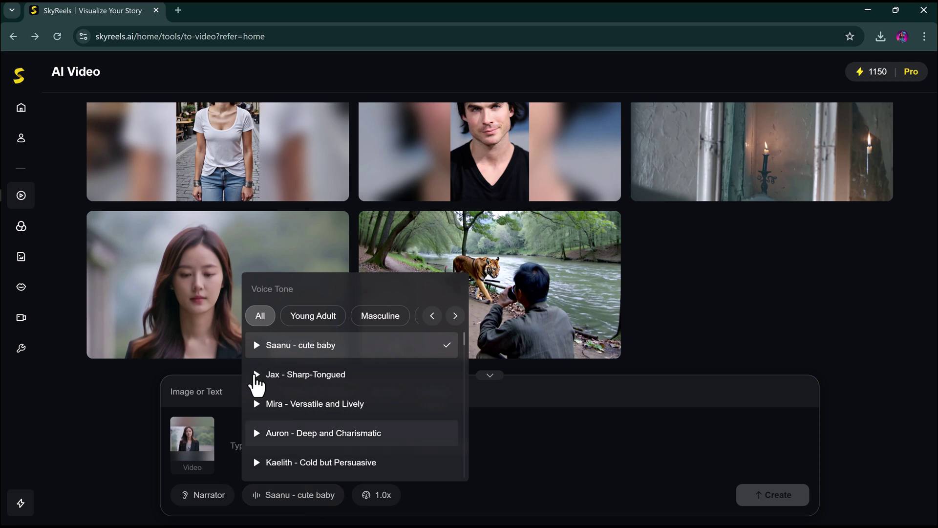
pyautogui.click(256, 375)
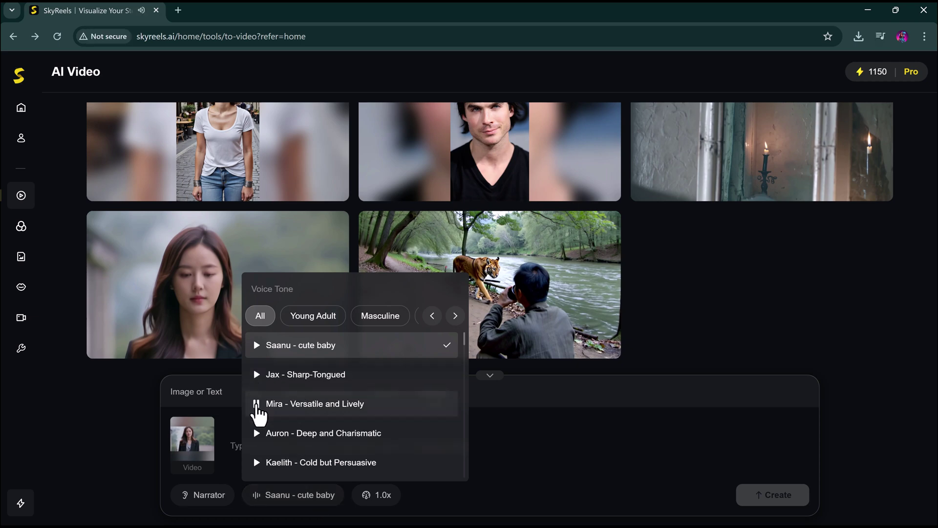
pyautogui.click(312, 405)
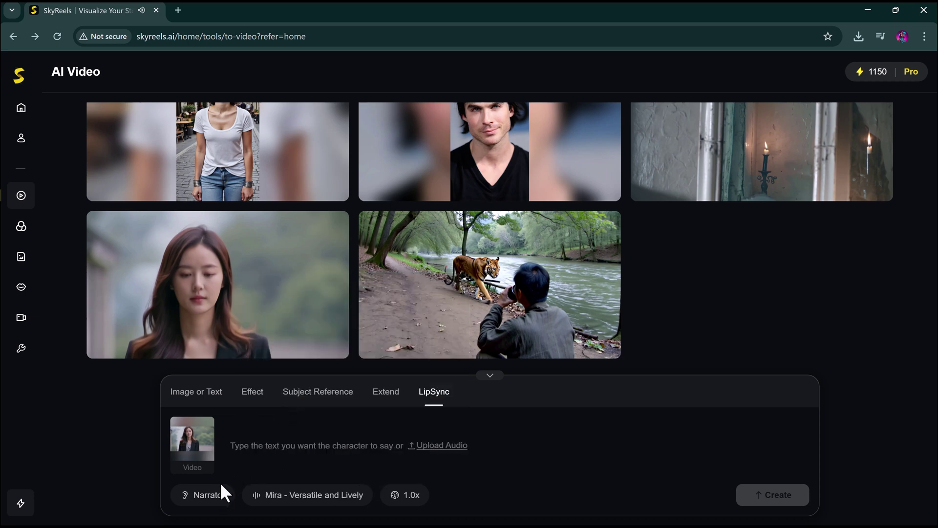
pyautogui.click(221, 494)
pyautogui.click(210, 464)
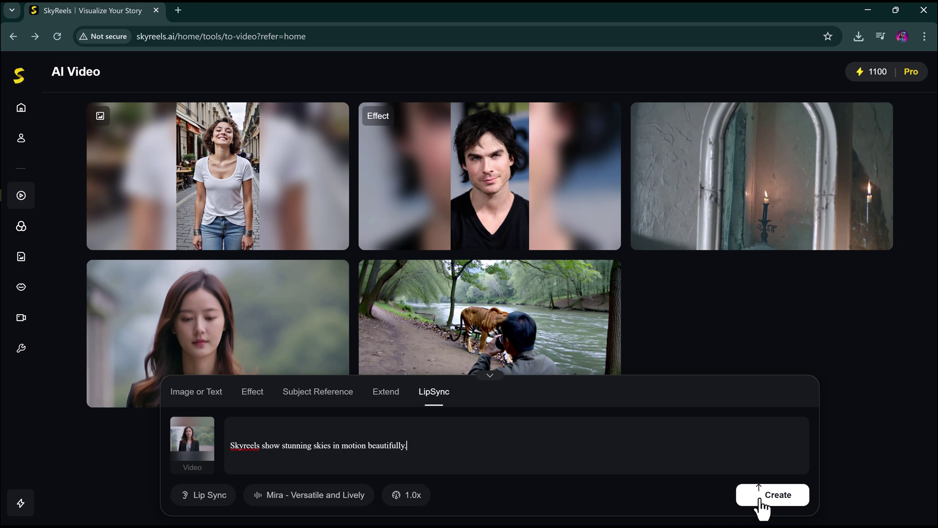
pyautogui.click(784, 496)
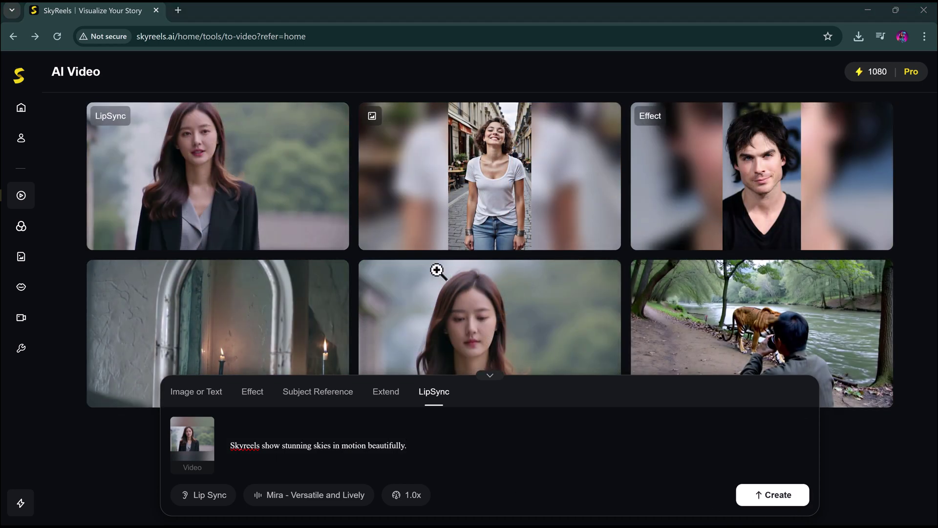
# Watch the new LipSync clip full screen, then close the viewer
pyautogui.click(249, 153)
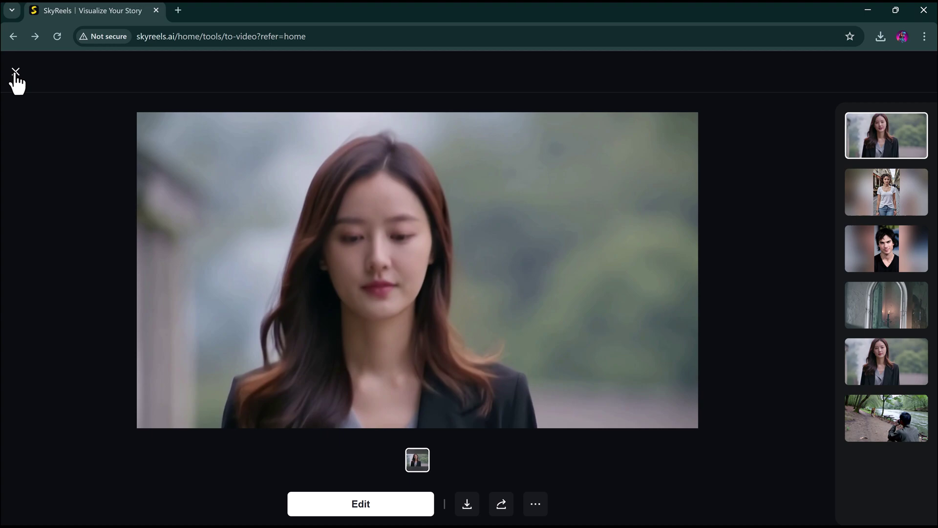
pyautogui.press('Escape')
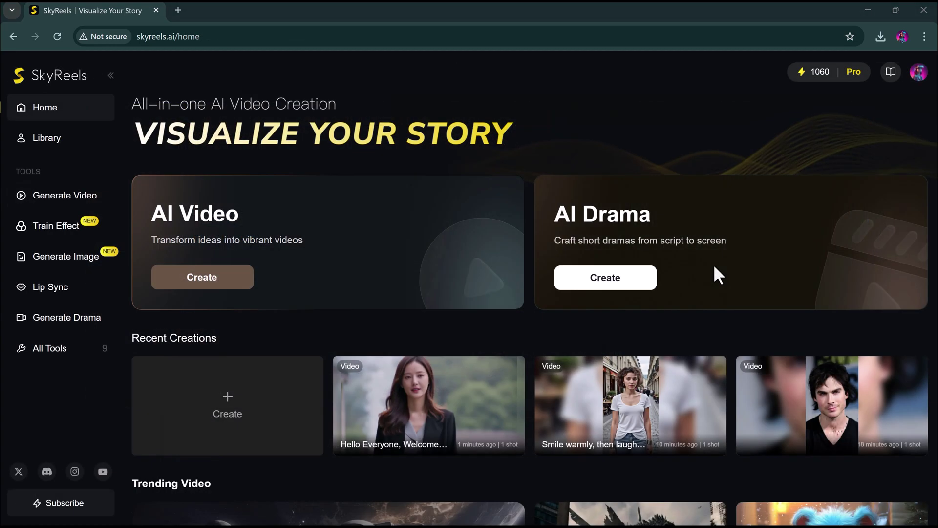
# Start an AI Drama project and get past onboarding with Start Journey
pyautogui.click(617, 279)
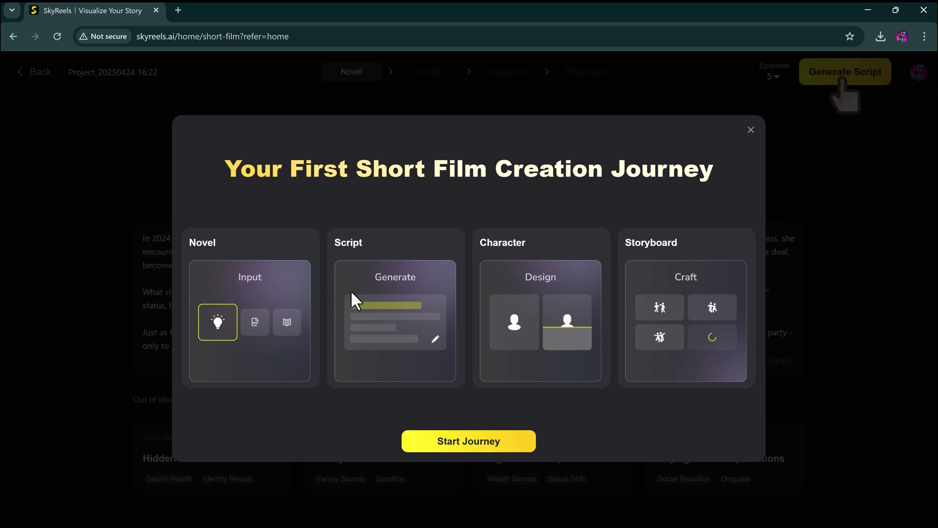
pyautogui.click(479, 446)
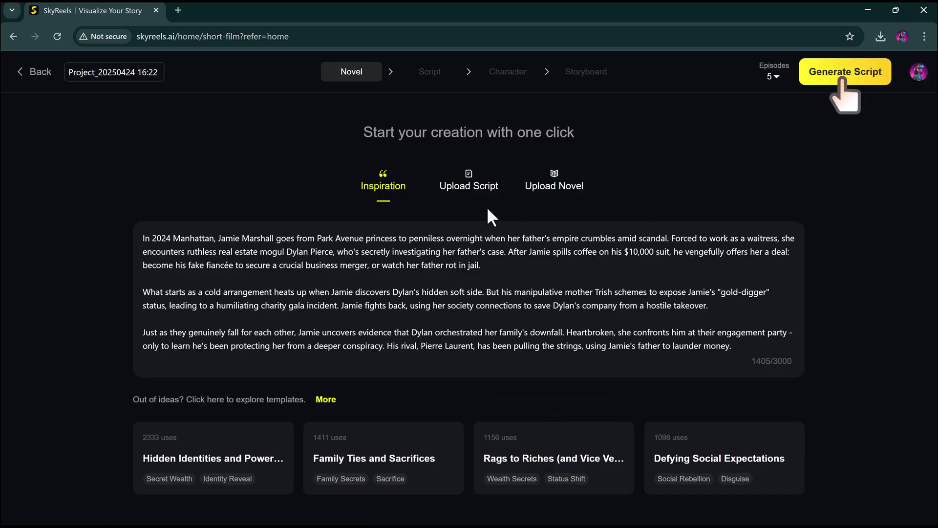
# Load the Liz-and-Victor hacker template story from Inspiration and generate the 5-episode script
pyautogui.click(468, 193)
pyautogui.click(547, 196)
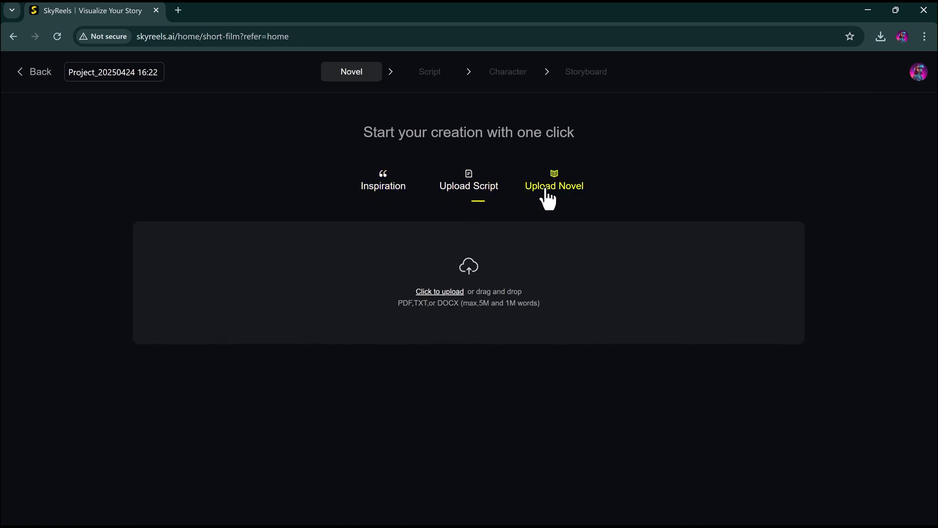
pyautogui.click(389, 191)
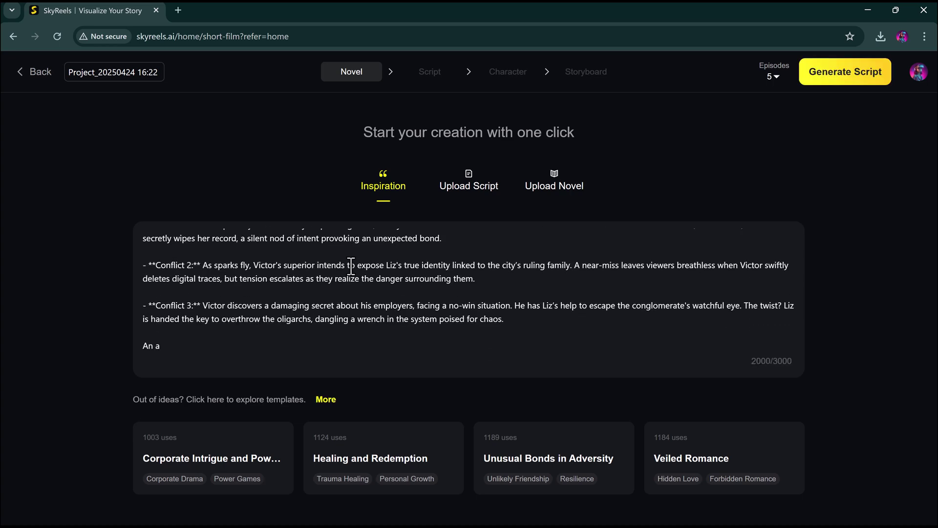
pyautogui.click(392, 446)
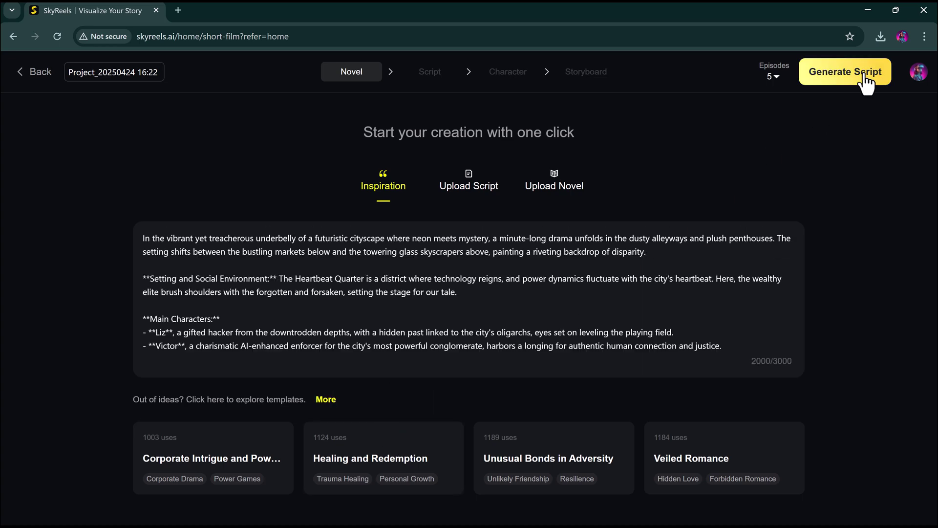
pyautogui.click(865, 81)
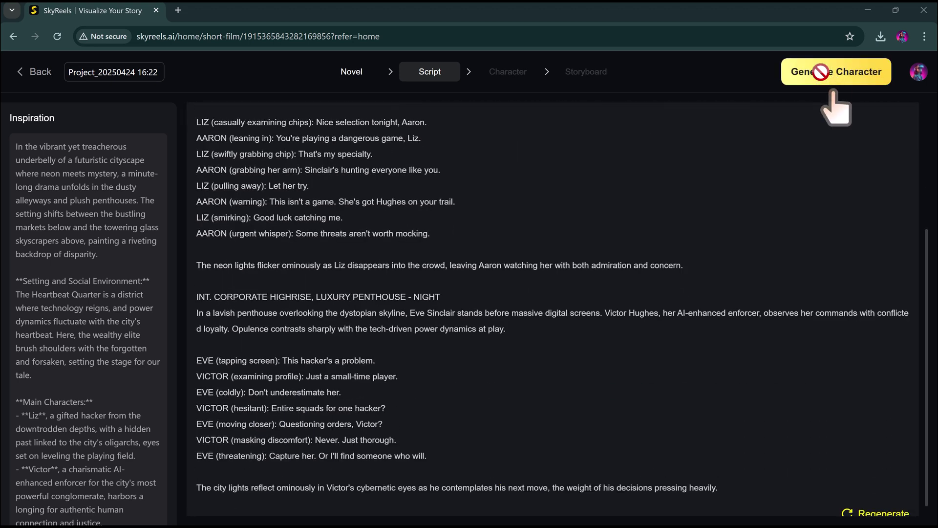
# Generate character portraits and voices for Liz Carson, Aaron Langley, Eve Sinclair and Victor Hughes
pyautogui.click(814, 78)
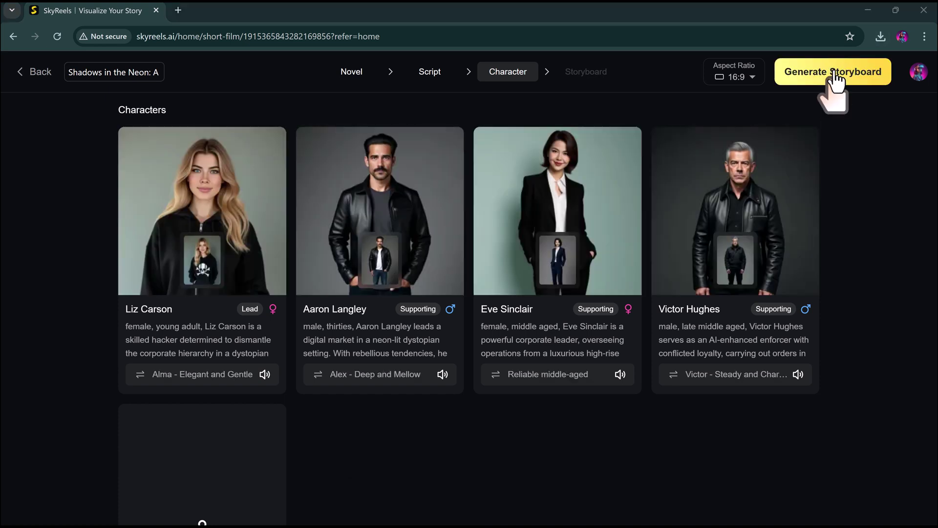
# Scrub the EP1 timeline to preview near the start, the 24-second mark and Sinclair's line around 20 seconds
pyautogui.moveTo(211, 223)
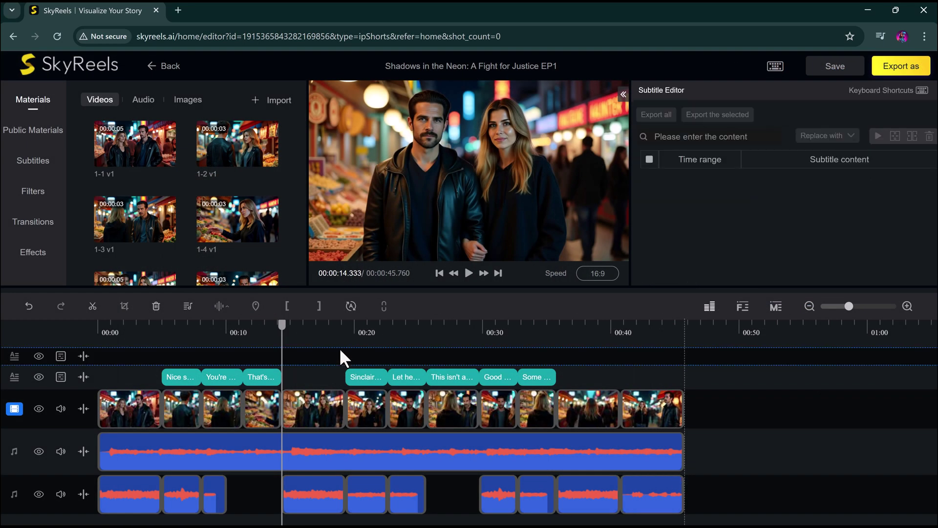
pyautogui.click(169, 334)
pyautogui.moveTo(171, 336); pyautogui.dragTo(130, 332)
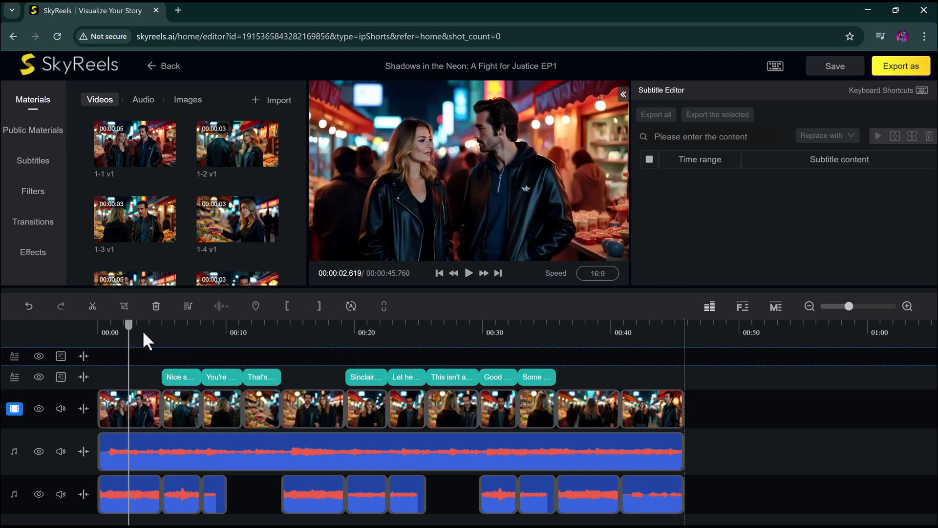
pyautogui.click(405, 340)
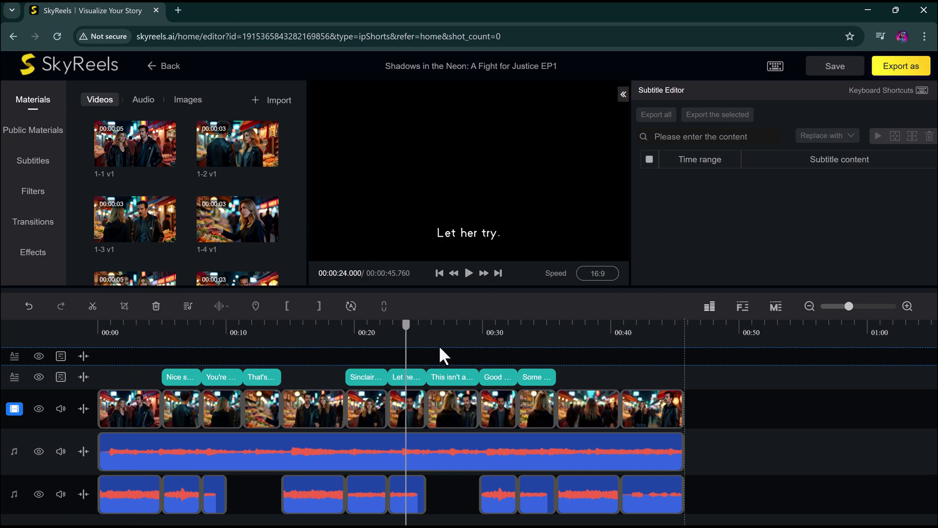
pyautogui.click(365, 334)
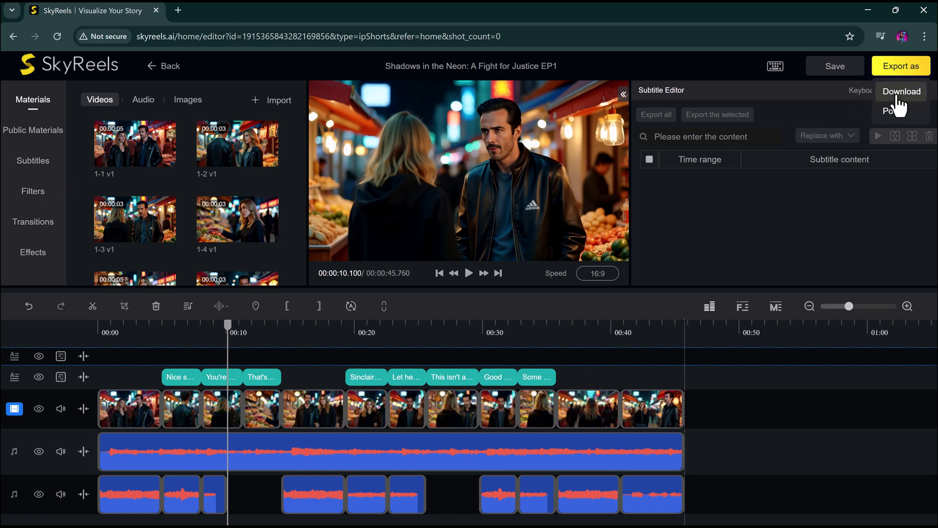
# Download the finished 'Shadows in the Neon' EP1 episode
pyautogui.click(898, 97)
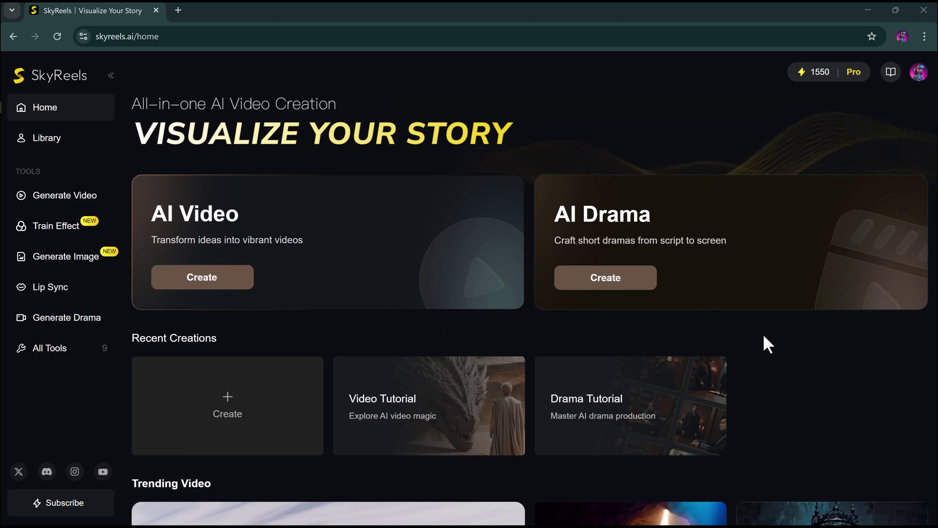
pyautogui.scroll(-5, 764, 334)
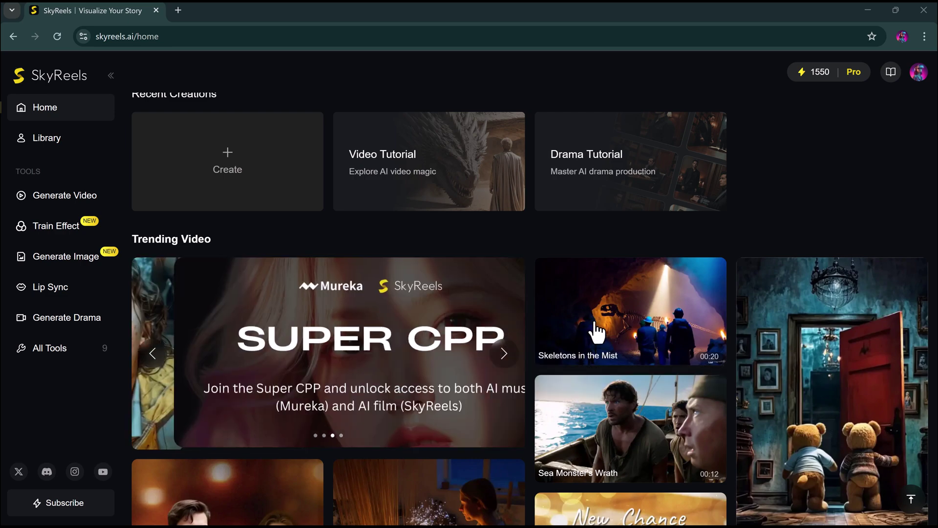
pyautogui.moveTo(596, 333)
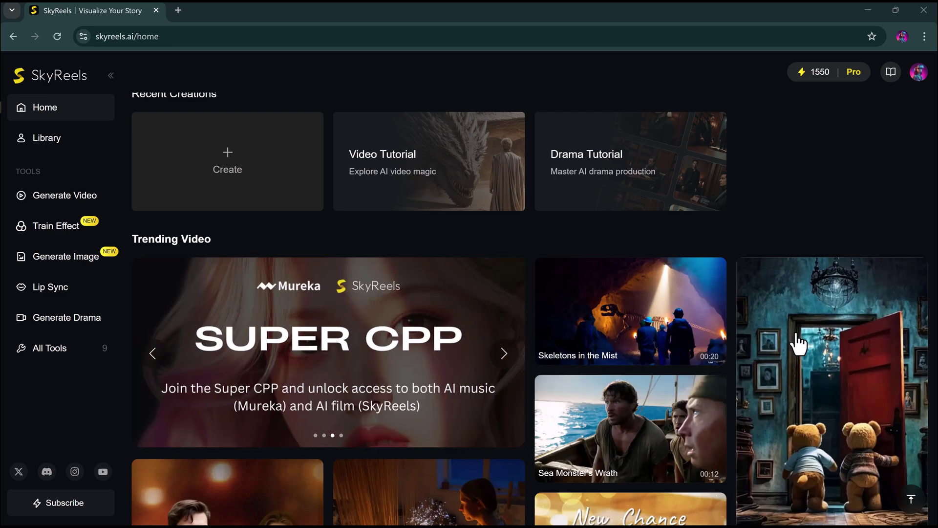
pyautogui.scroll(-4, 792, 342)
pyautogui.scroll(-4, 797, 344)
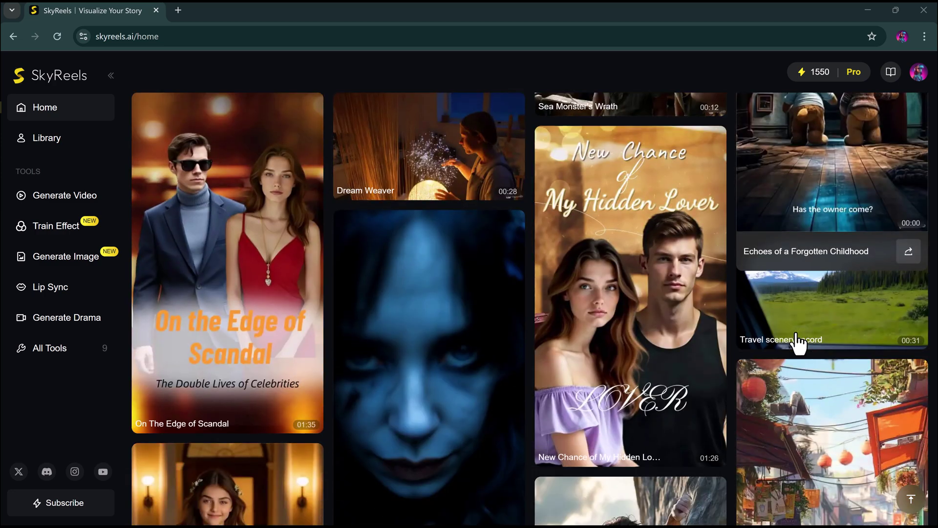
pyautogui.scroll(-9, 797, 343)
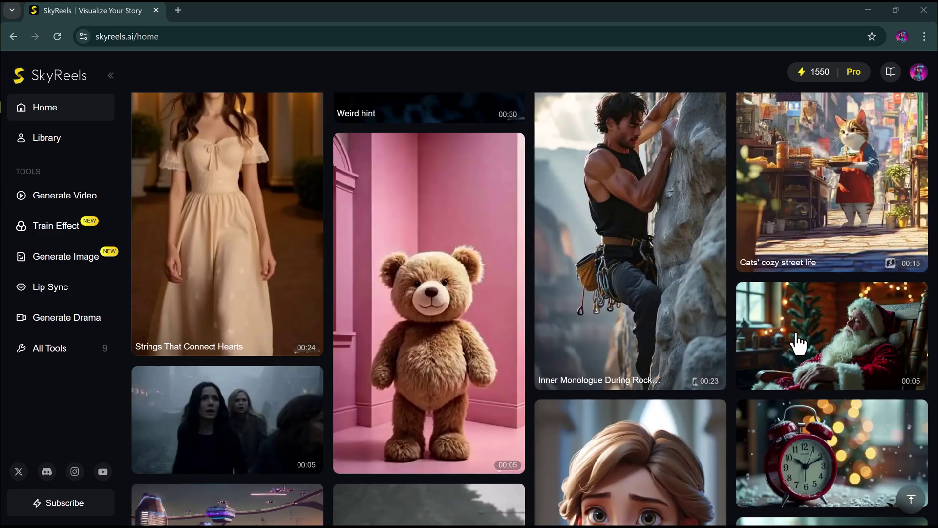
pyautogui.scroll(-5, 797, 343)
pyautogui.scroll(-4, 797, 344)
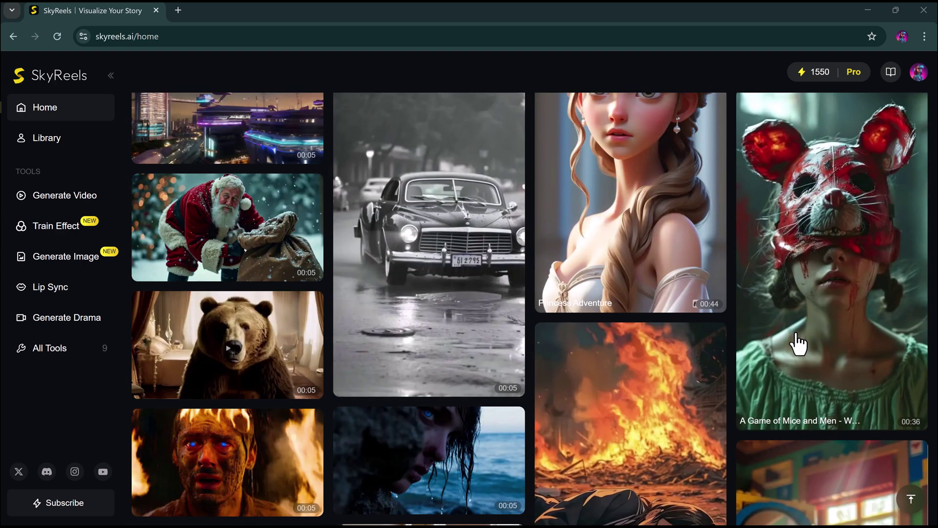
pyautogui.scroll(-5, 798, 344)
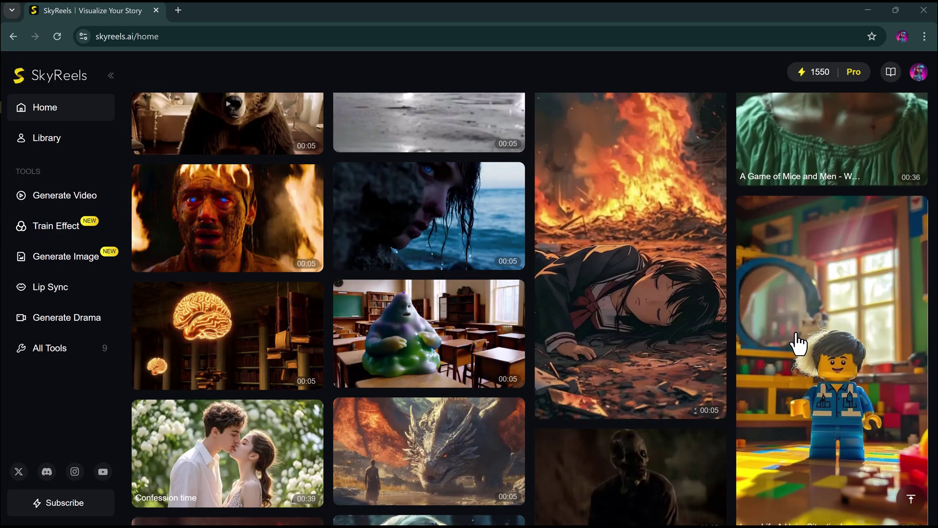
pyautogui.scroll(-6, 797, 340)
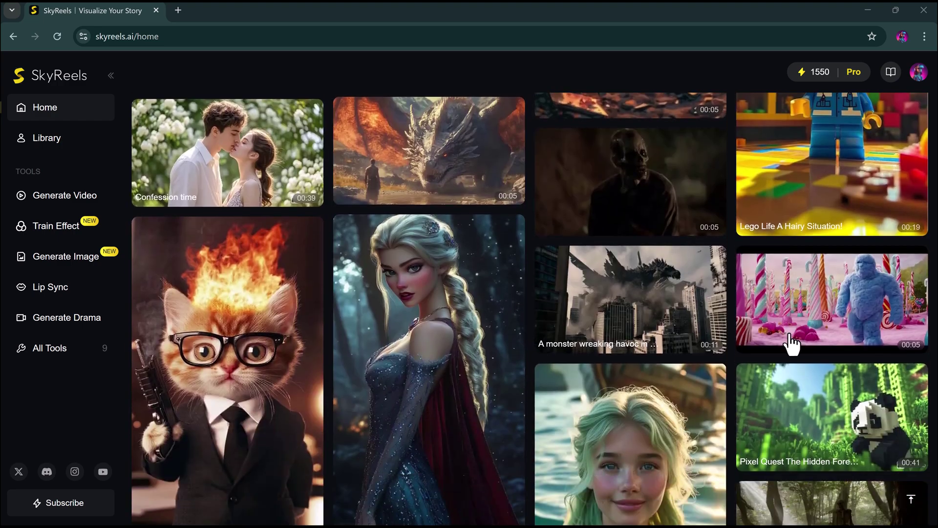
pyautogui.scroll(-4, 736, 351)
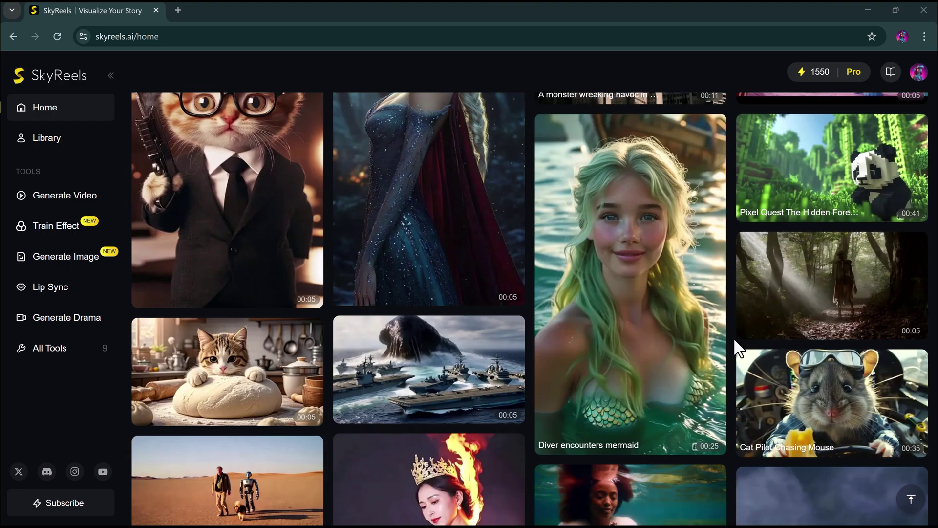
pyautogui.scroll(-3, 653, 354)
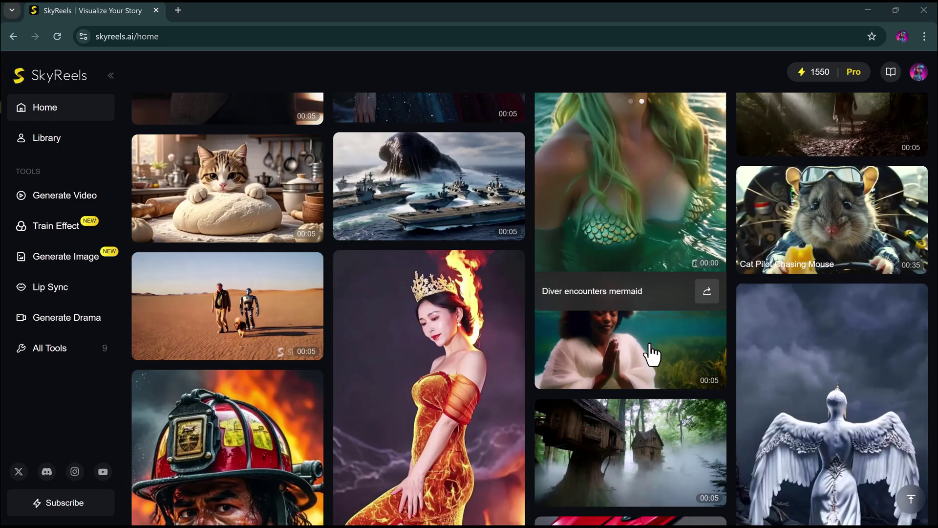
pyautogui.scroll(-6, 652, 355)
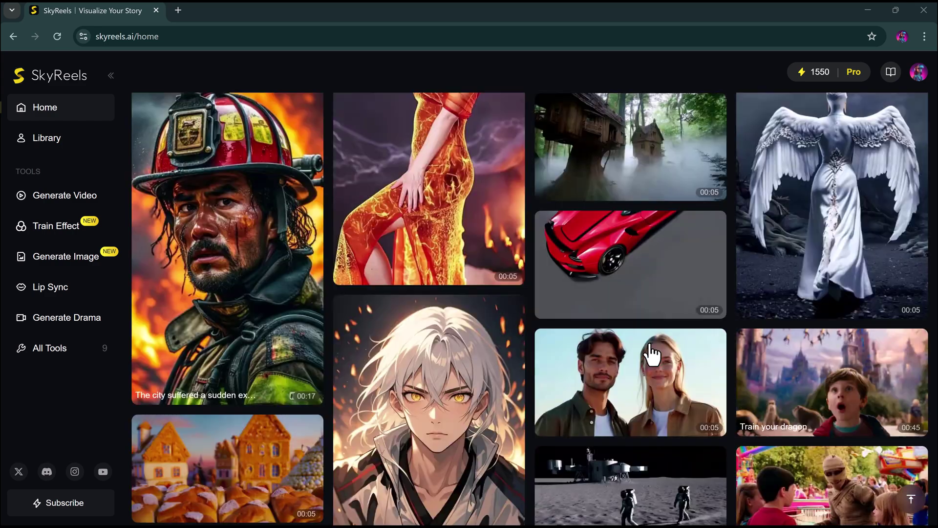
pyautogui.scroll(-5, 652, 354)
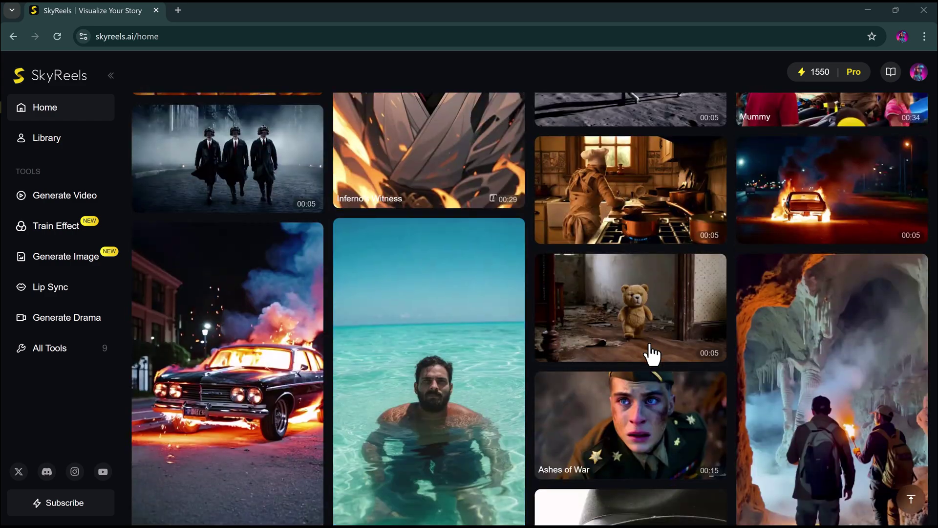
pyautogui.scroll(-8, 652, 354)
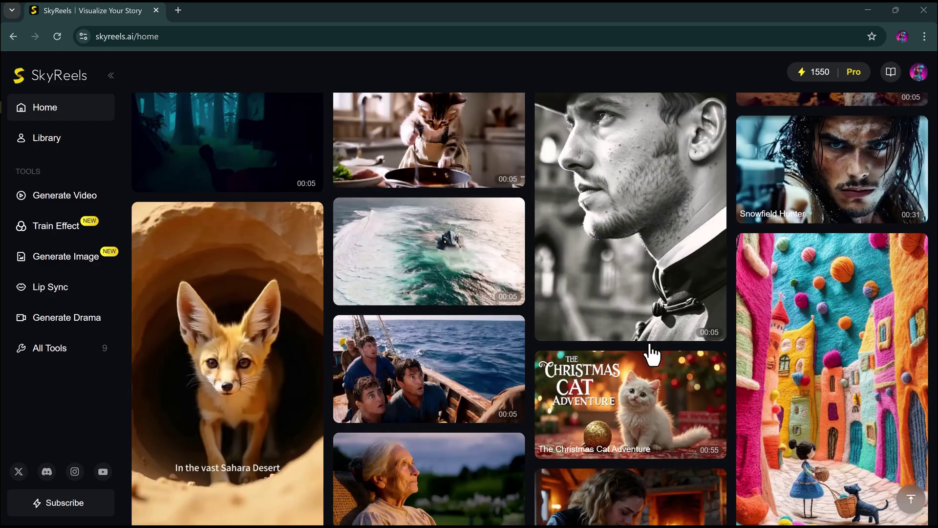
pyautogui.scroll(-2, 652, 354)
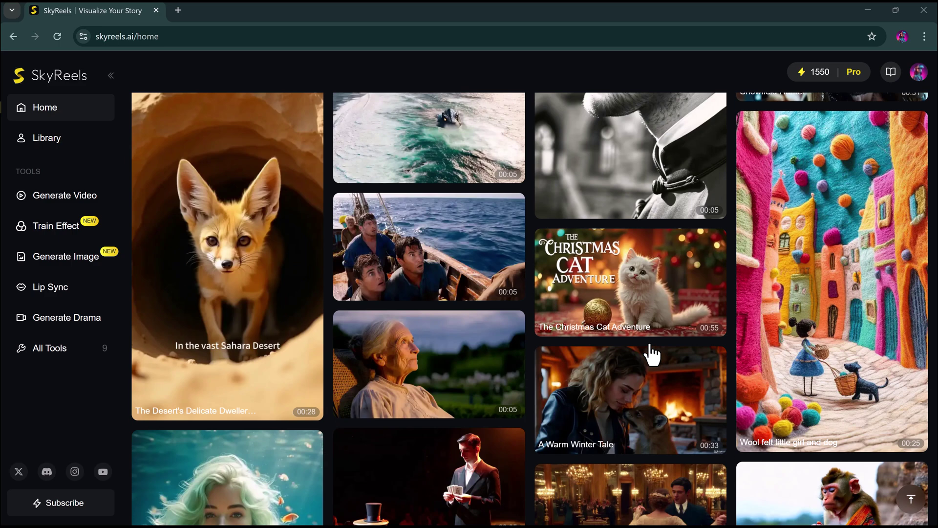
pyautogui.scroll(10, 653, 355)
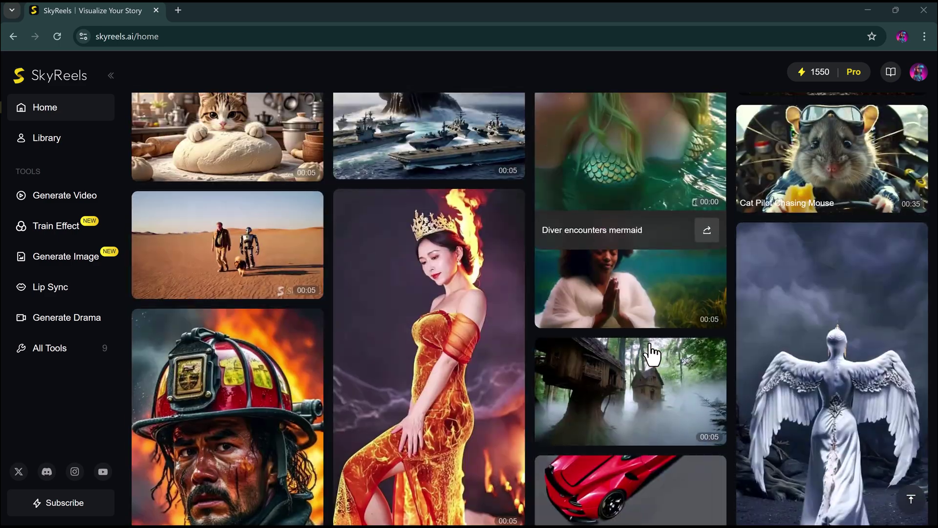